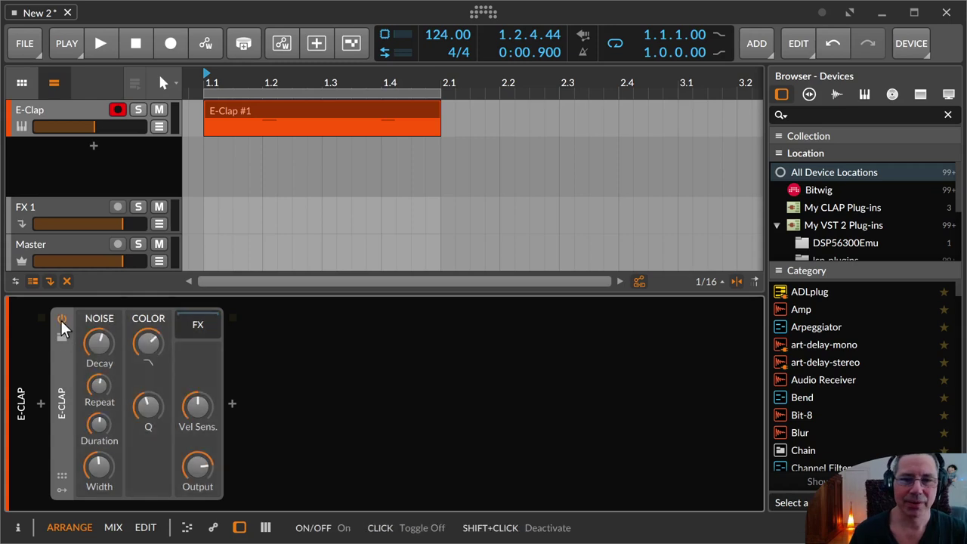
Step: Browse the E-Clap's clap presets and close the list without choosing one
click(62, 335)
scroll(827, 114, down, 5)
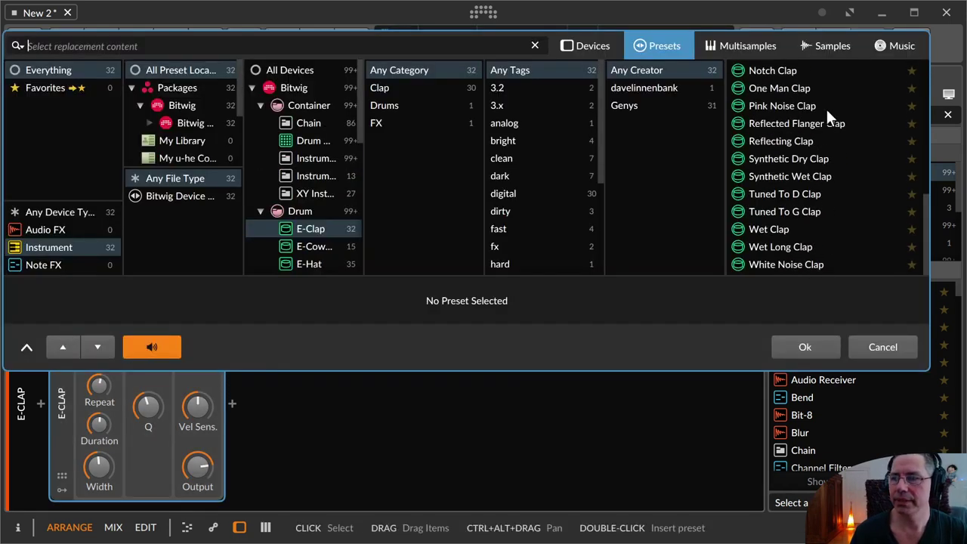
scroll(827, 108, up, 5)
key(Escape)
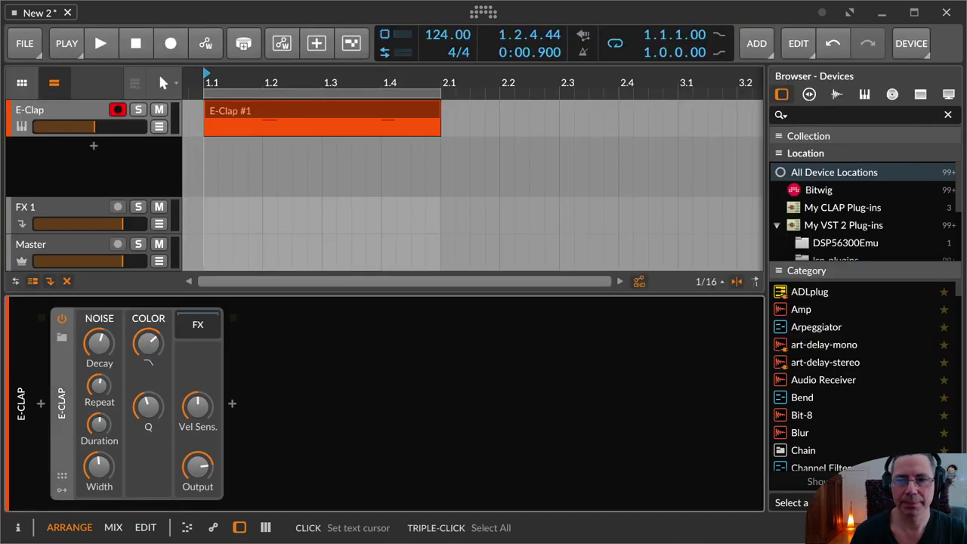
Step: Show and then hide the E-Clap's remote control knobs and modulators
click(58, 473)
click(58, 473)
click(60, 490)
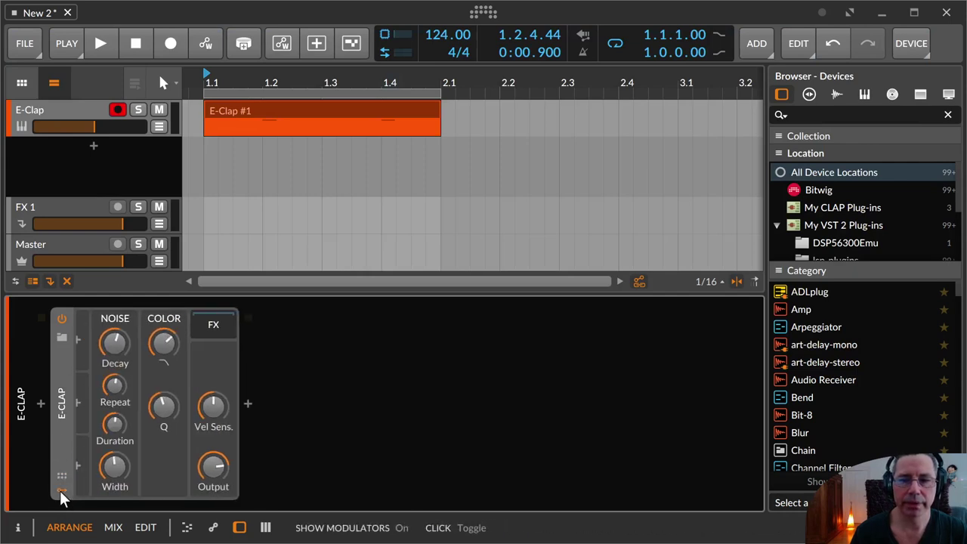
click(62, 492)
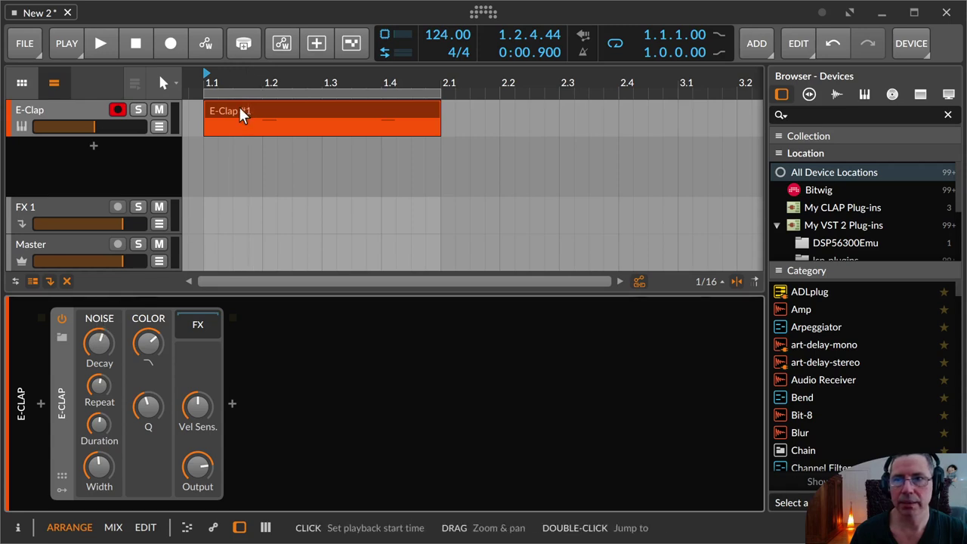
Step: Loop the clip, shorten the clap's decay and repeat time, and raise track volume to about +3.5 dB
key(space)
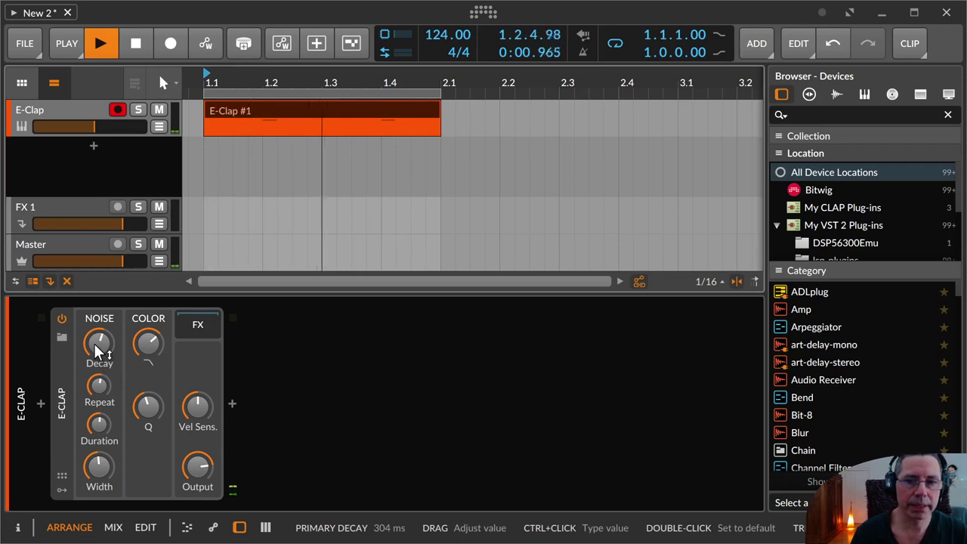
mouse_move(98, 349)
mouse_down()
mouse_move(98, 381)
mouse_move(99, 325)
mouse_move(100, 352)
mouse_up()
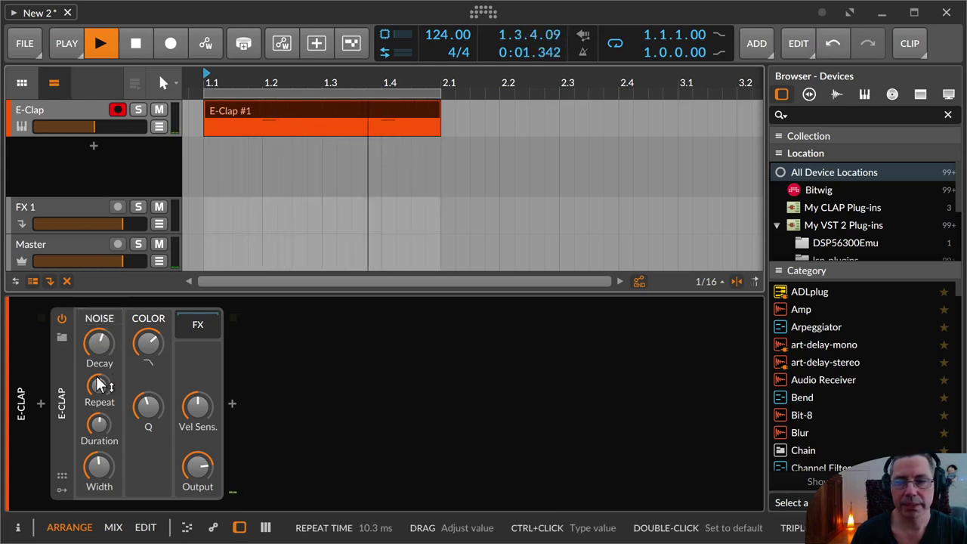
mouse_move(100, 386)
mouse_down()
mouse_move(99, 375)
mouse_move(100, 402)
mouse_move(100, 376)
mouse_move(102, 385)
mouse_up()
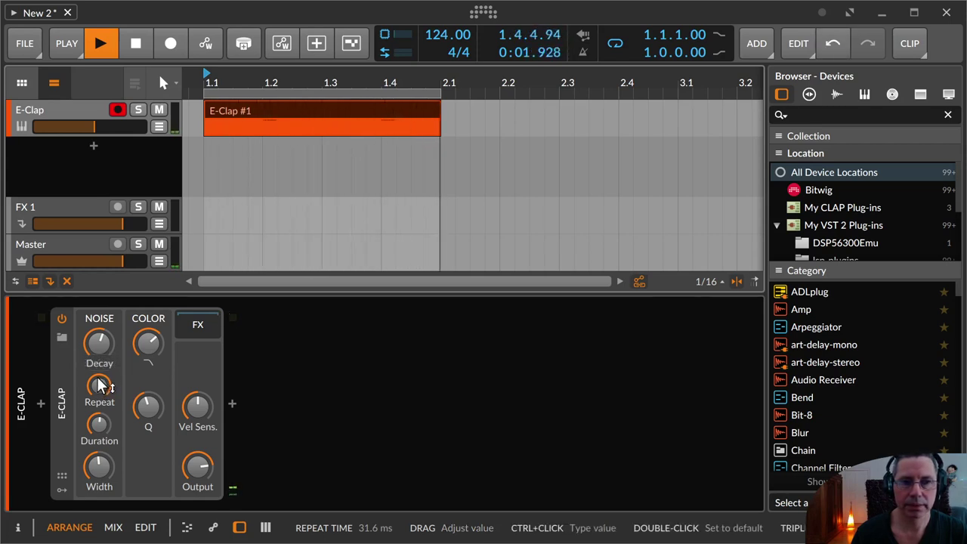
mouse_move(102, 387)
mouse_down()
mouse_move(106, 397)
mouse_move(104, 389)
mouse_up()
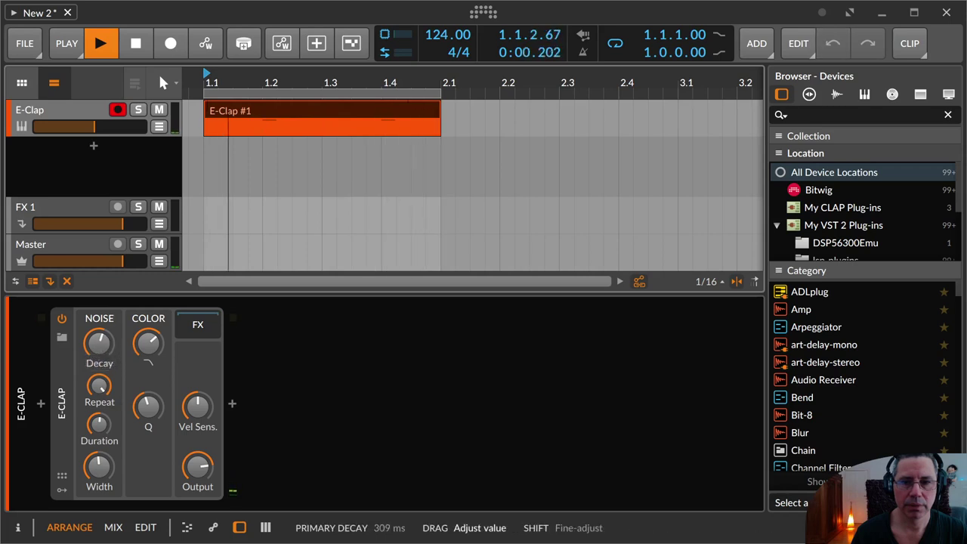
drag(98, 344, 99, 374)
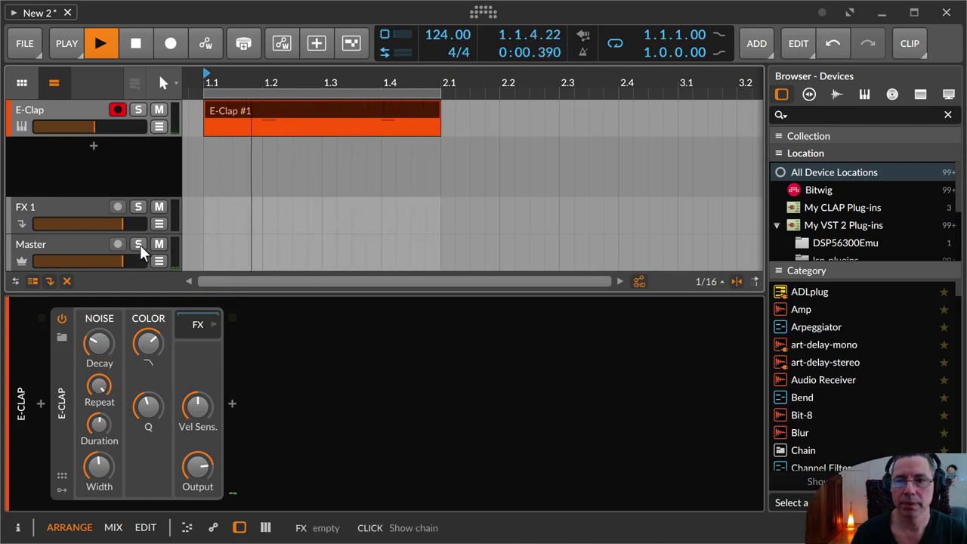
drag(100, 126, 145, 126)
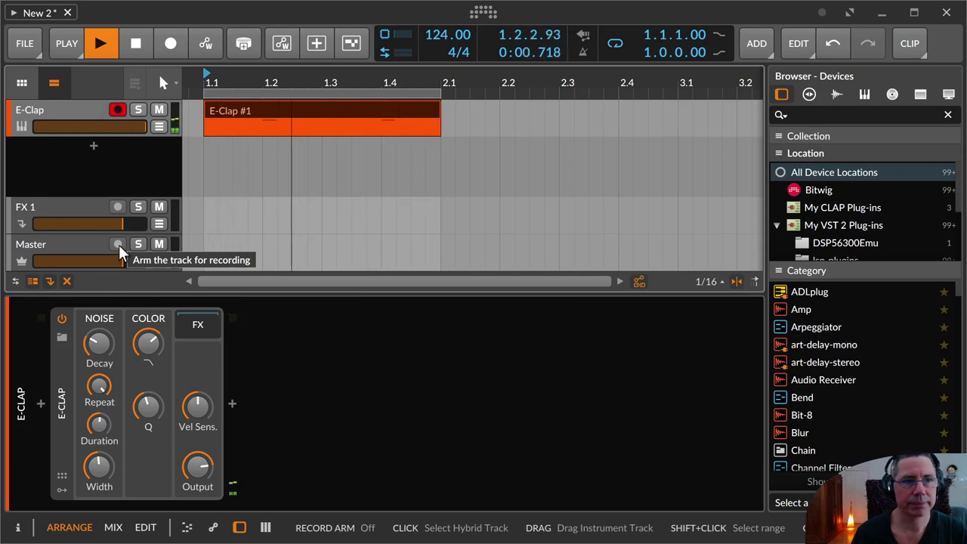
mouse_move(99, 386)
mouse_down()
mouse_move(99, 424)
mouse_move(99, 386)
mouse_up()
Step: Undo the last repeat change, set repeat duration near 235 ms and lower the repeat time
key(space)
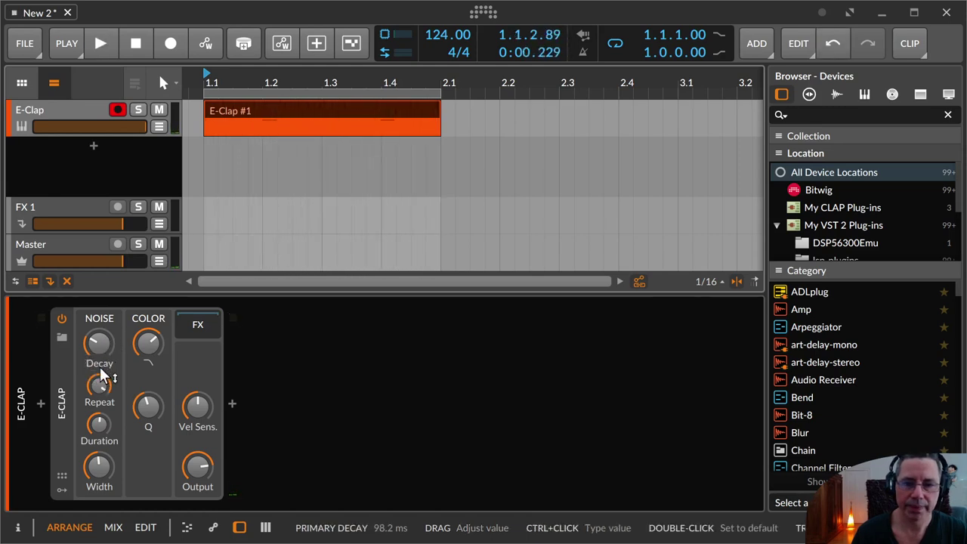
key(ctrl+z)
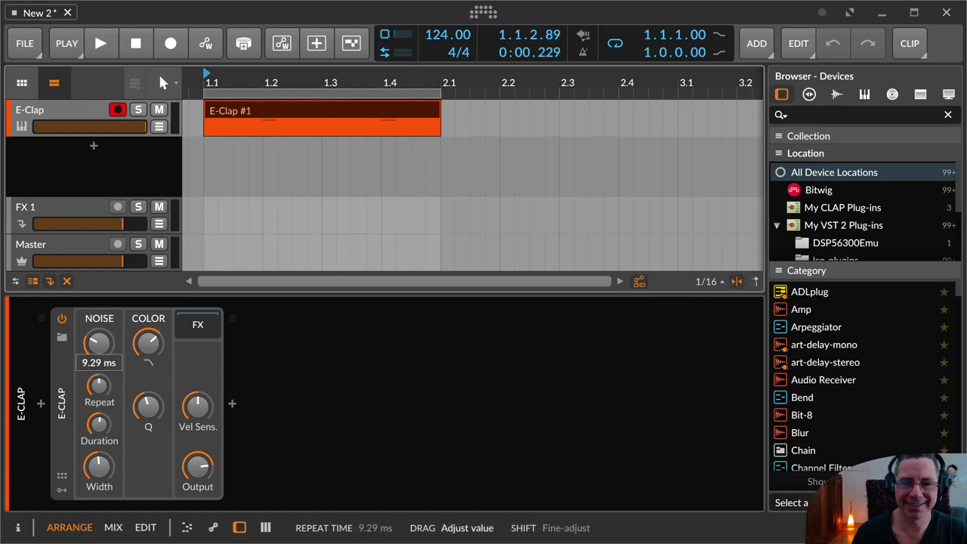
key(space)
drag(101, 428, 99, 376)
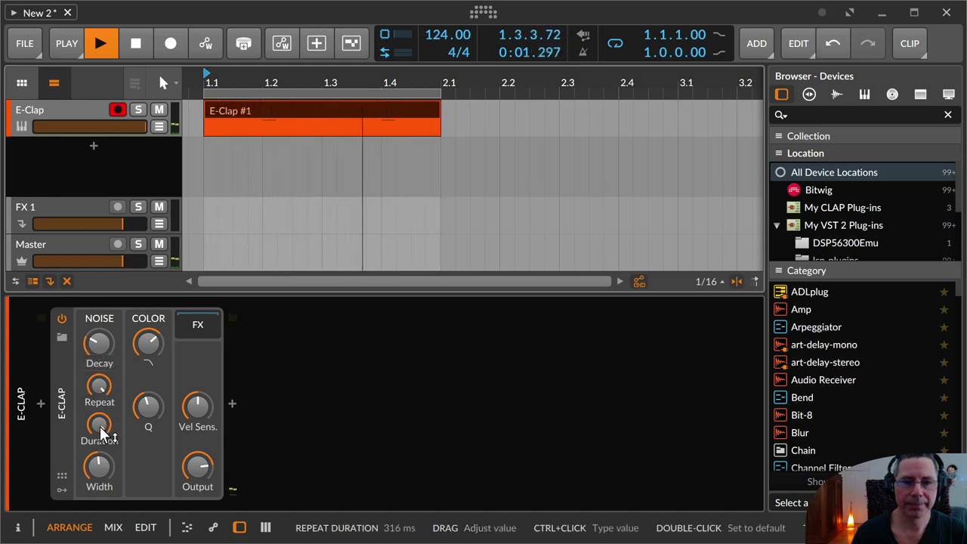
drag(104, 434, 103, 461)
drag(115, 384, 114, 384)
drag(99, 344, 106, 382)
Step: Restart the loop and reshape noise width to 100% with repeat duration 194 ms
key(space)
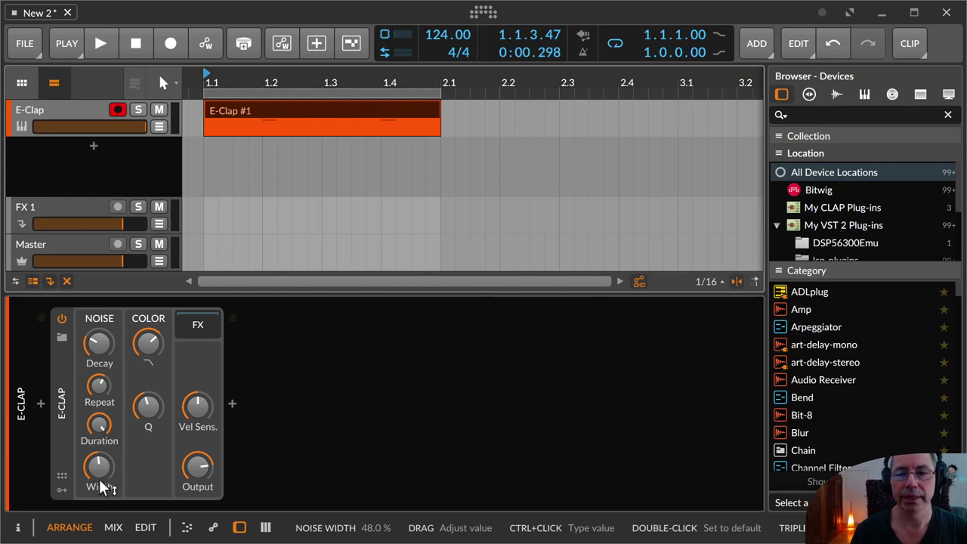
key(space)
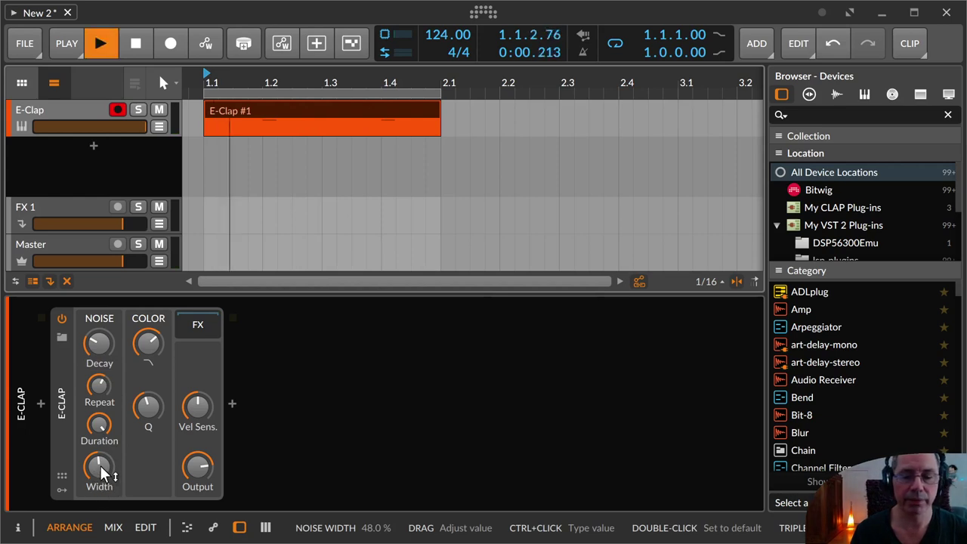
drag(104, 473, 103, 522)
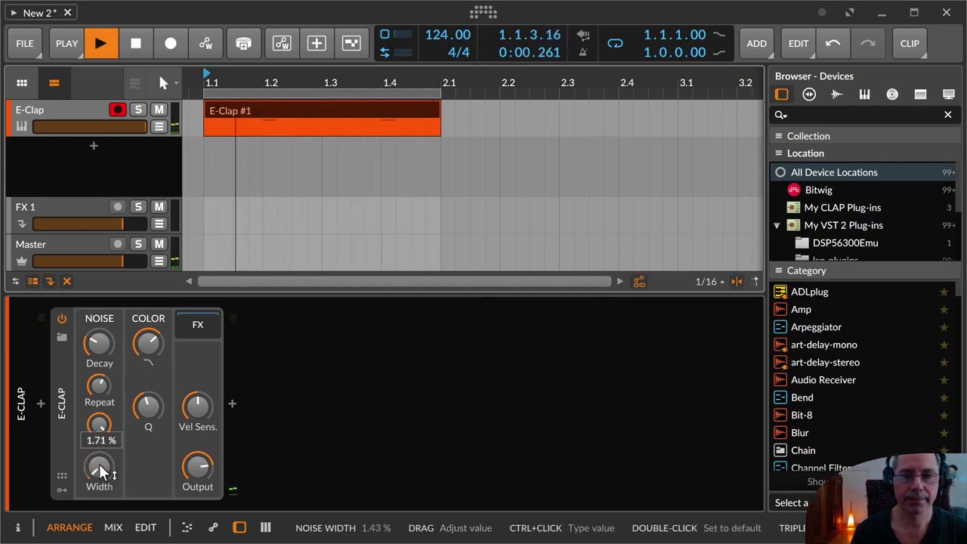
drag(97, 468, 96, 352)
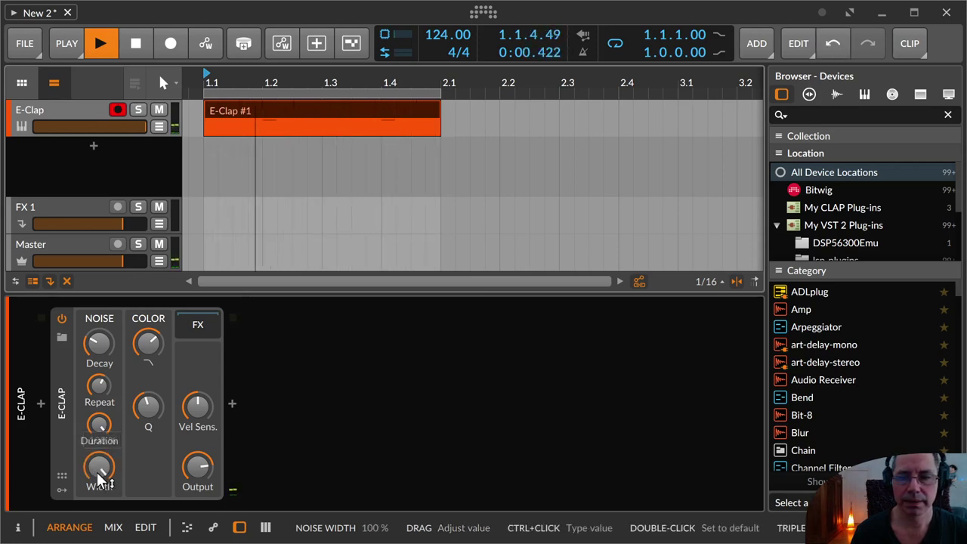
drag(97, 421, 97, 421)
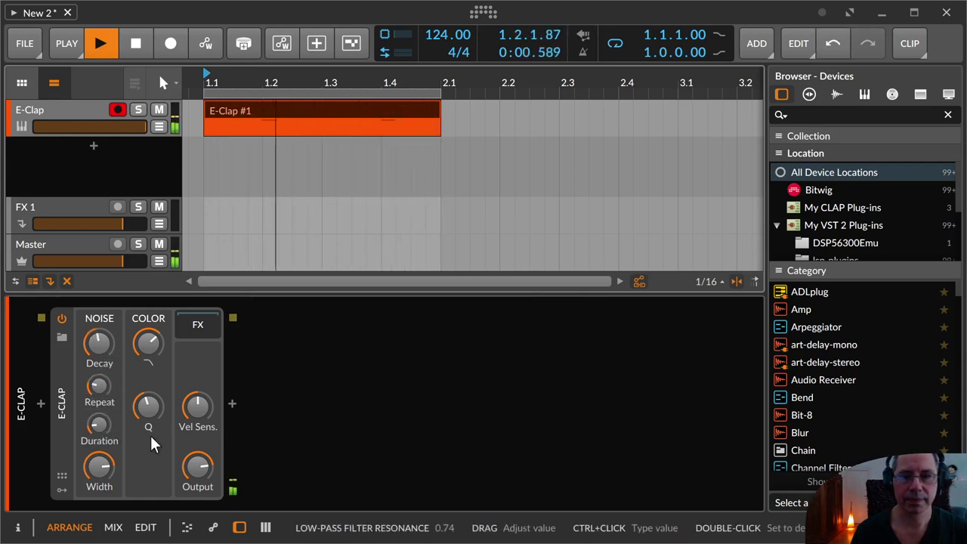
Step: Restart the loop and sweep the COLOR low-pass filter down to about 292 Hz
key(space)
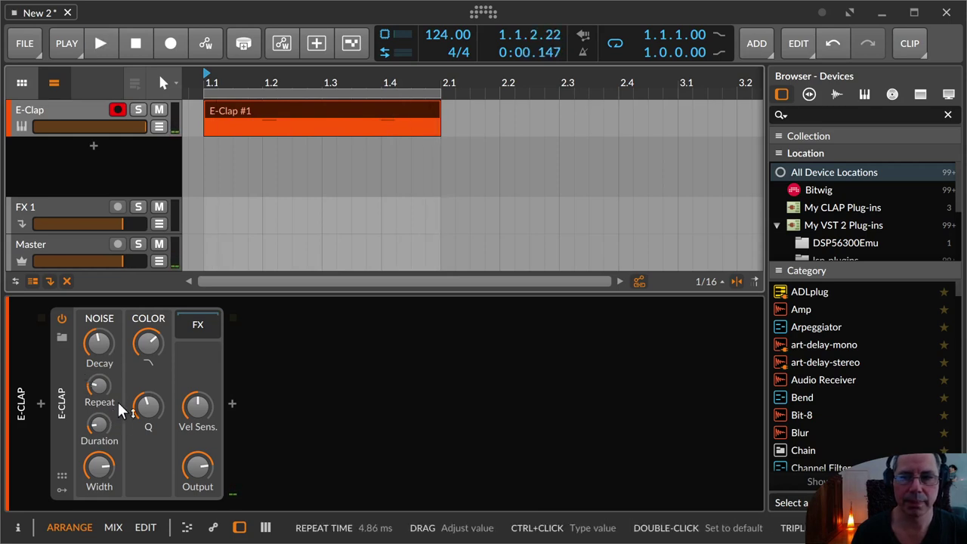
key(space)
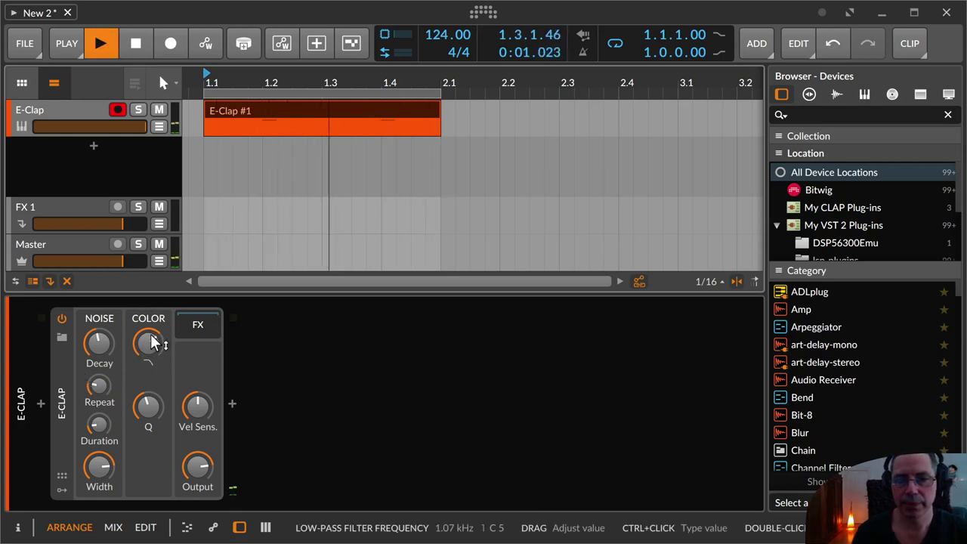
mouse_move(152, 343)
mouse_down()
mouse_move(152, 379)
mouse_move(151, 319)
mouse_move(152, 355)
mouse_up()
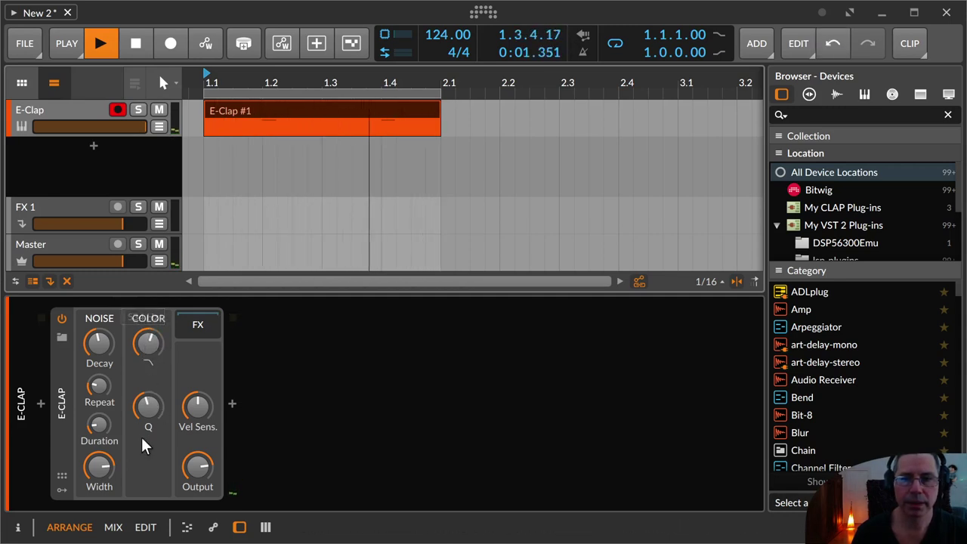
drag(144, 399, 145, 386)
Step: Insert an EQ+ with a 19.9 kHz high-cut band and lower the clap filter resonance to 0.55
click(231, 406)
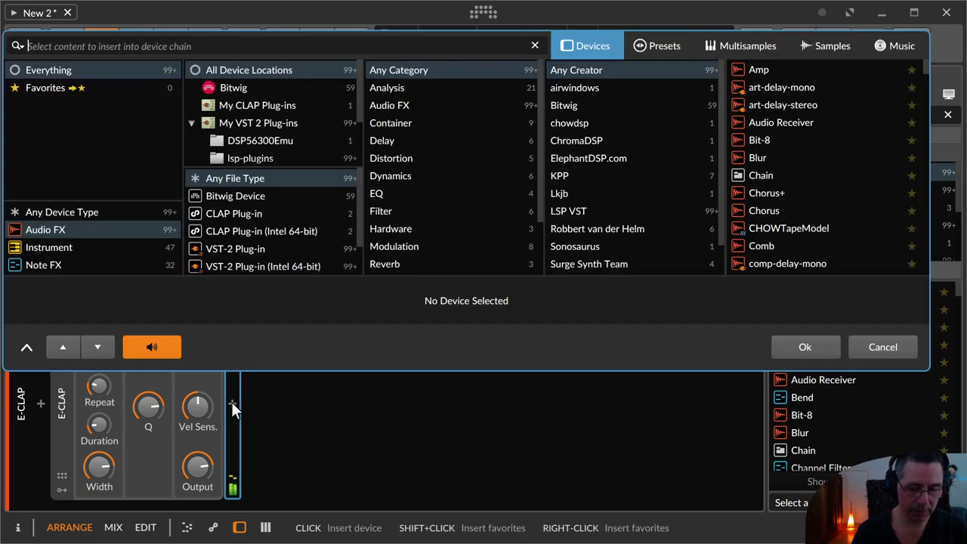
text(eq)
key(Return)
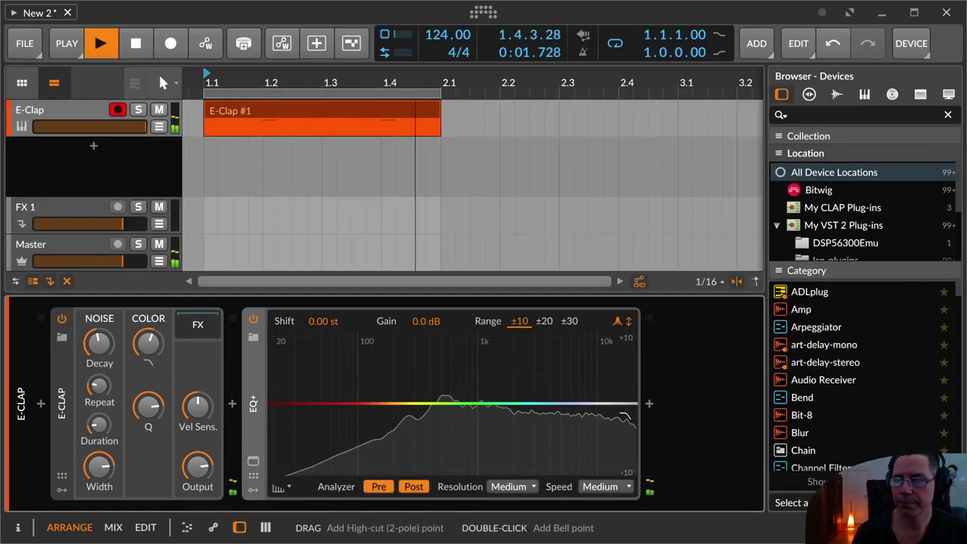
drag(612, 437, 425, 345)
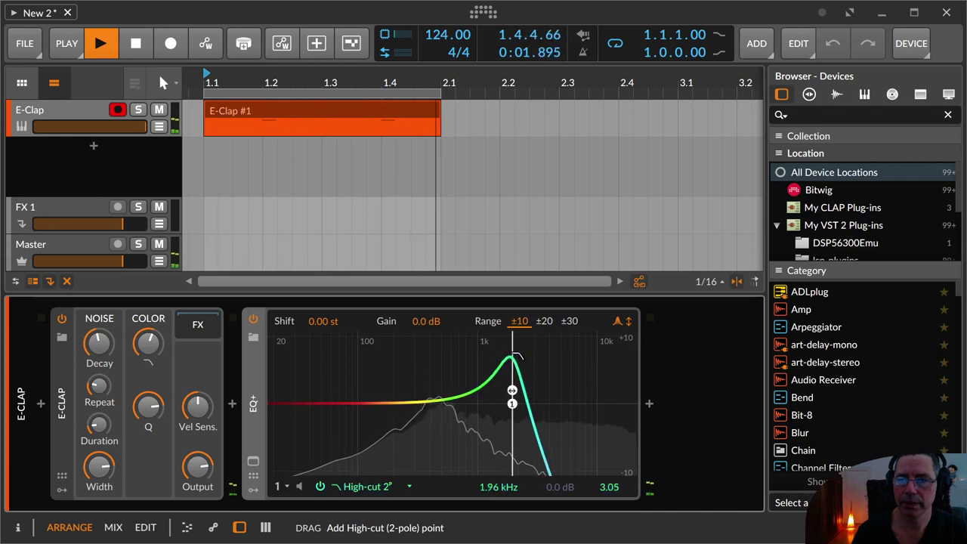
drag(517, 355, 667, 484)
mouse_move(148, 407)
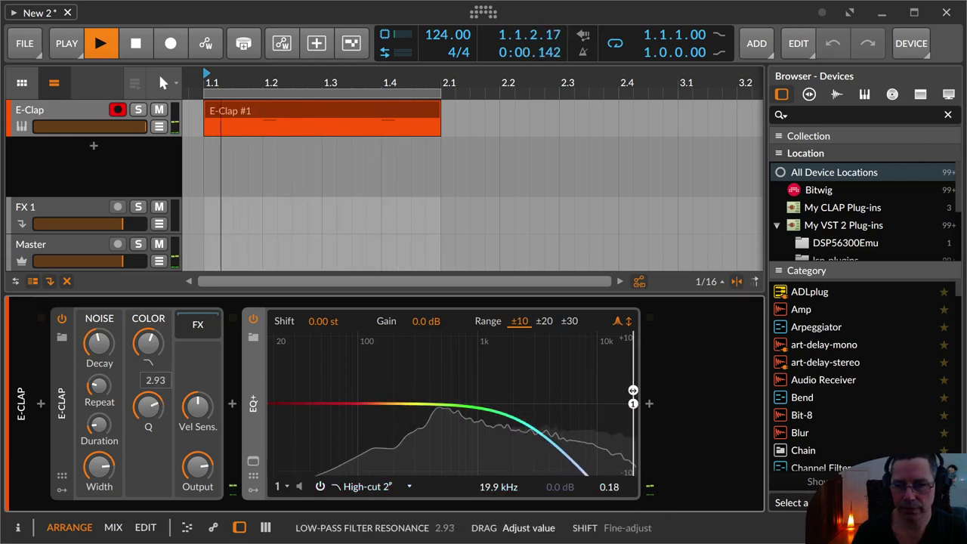
mouse_move(148, 407)
mouse_down()
mouse_move(148, 455)
mouse_move(148, 412)
mouse_up()
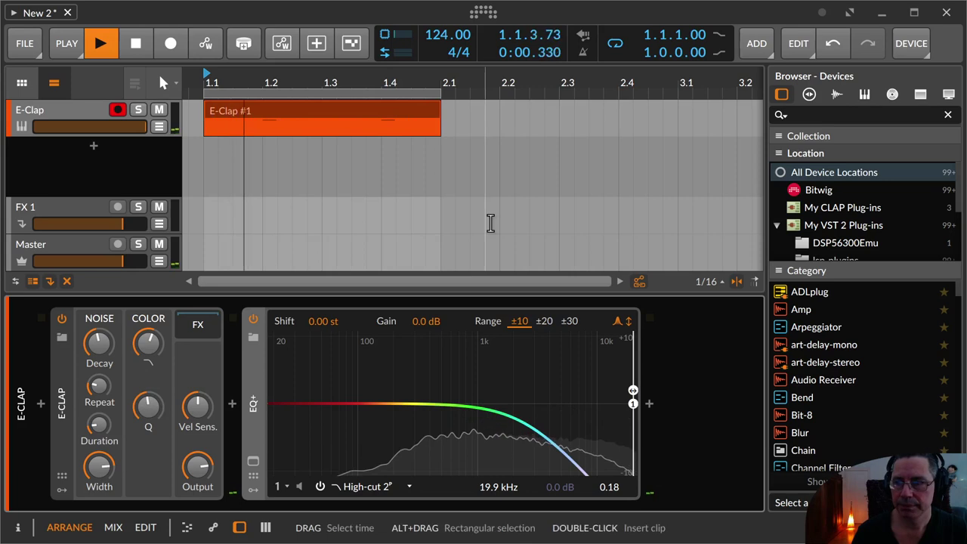
Step: Delete the EQ+ and settle the clap filter near 311 Hz with resonance about 1.03
click(251, 383)
key(Delete)
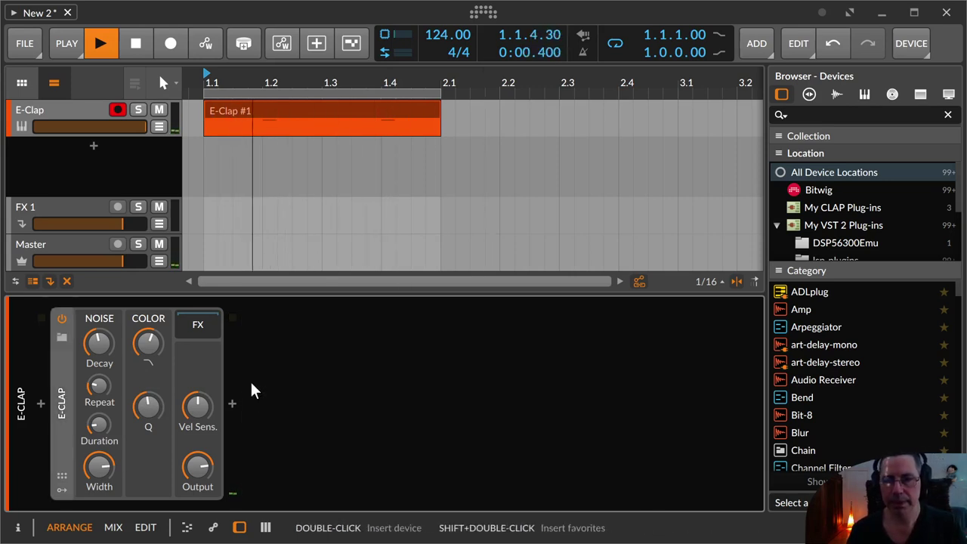
mouse_move(149, 408)
mouse_down()
mouse_move(149, 396)
mouse_move(149, 423)
mouse_move(149, 412)
mouse_up()
mouse_move(148, 346)
mouse_down()
mouse_move(148, 332)
mouse_move(147, 362)
mouse_up()
Step: Stop playback, view the E-Clap's empty FX chain and bring up the device browser after E-Clap
key(space)
click(191, 325)
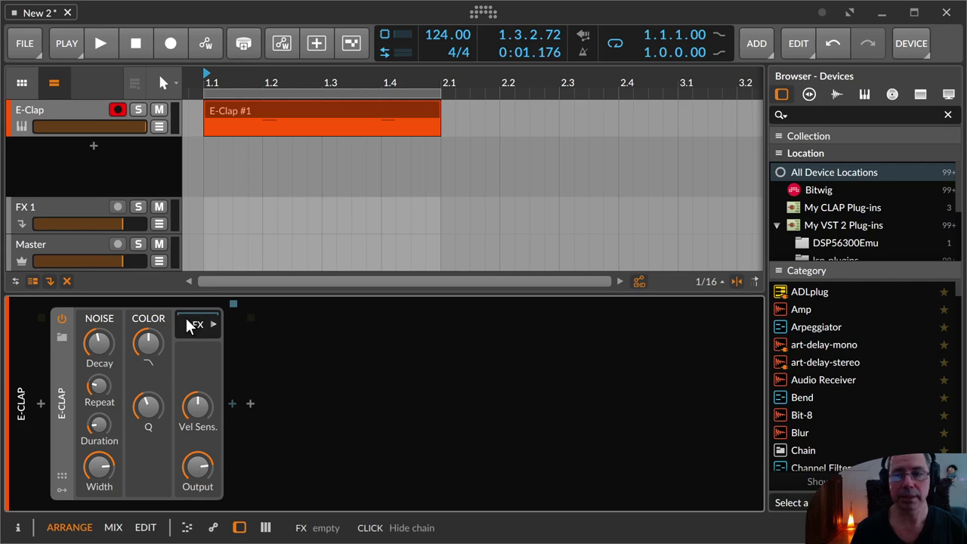
drag(201, 424, 195, 409)
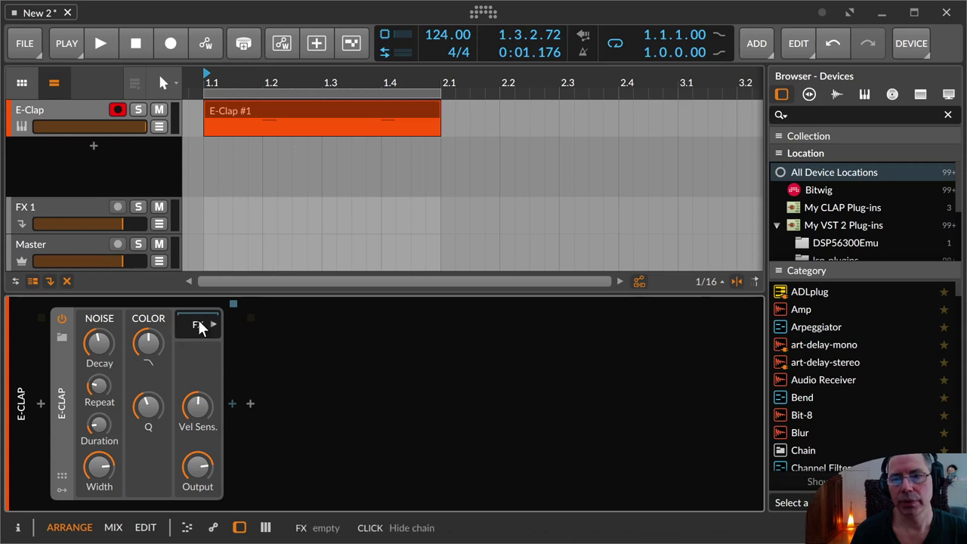
click(228, 403)
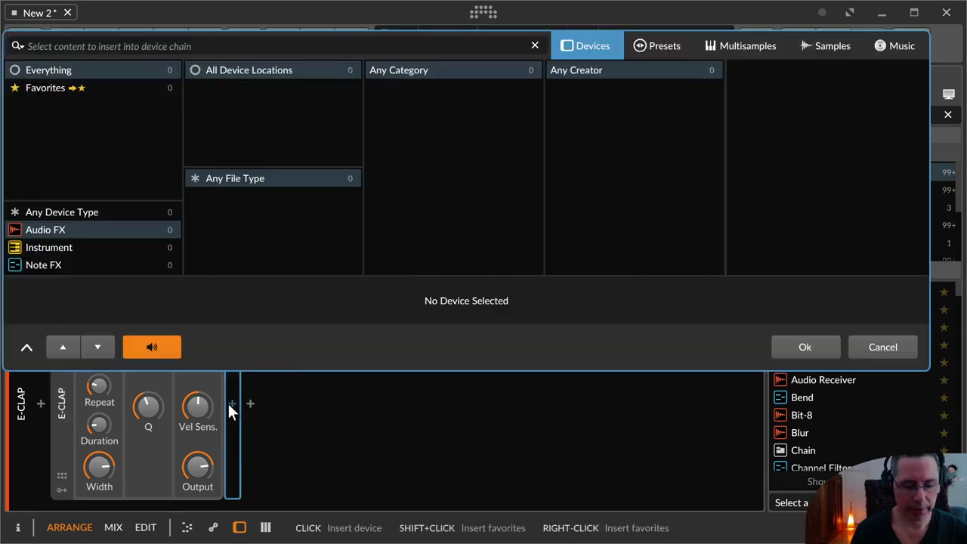
Step: Insert Distortion from a 'distor' search, loop the clip and place Distortion after E-Clap
text(distor)
key(Down)
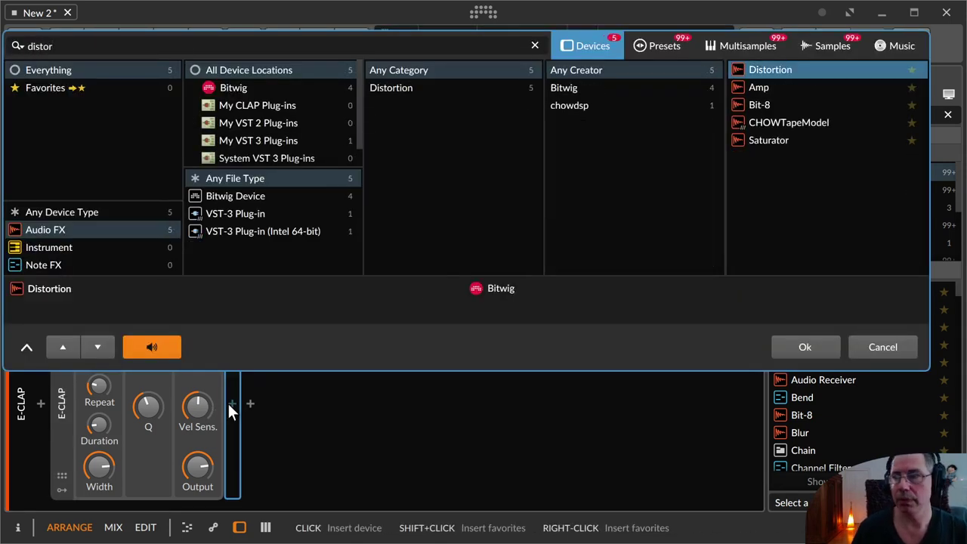
key(Return)
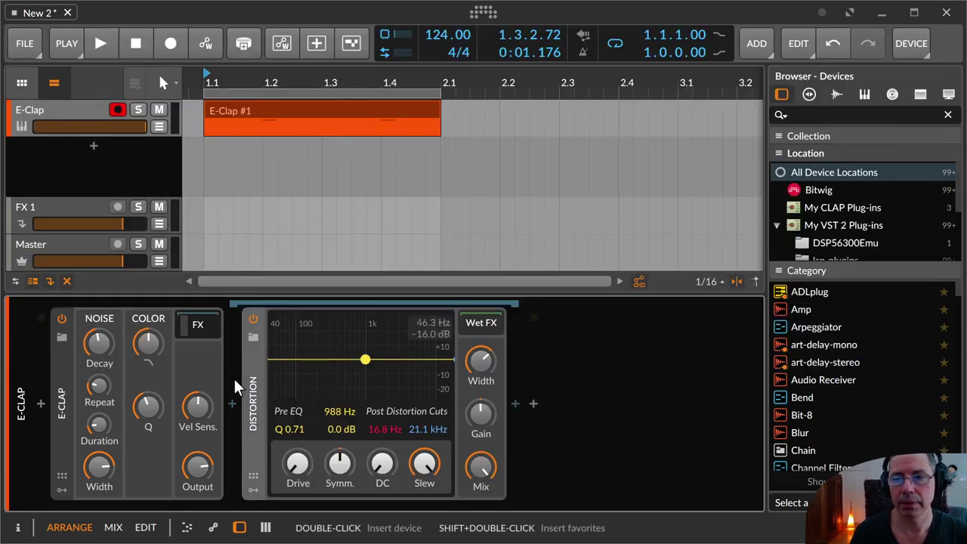
key(space)
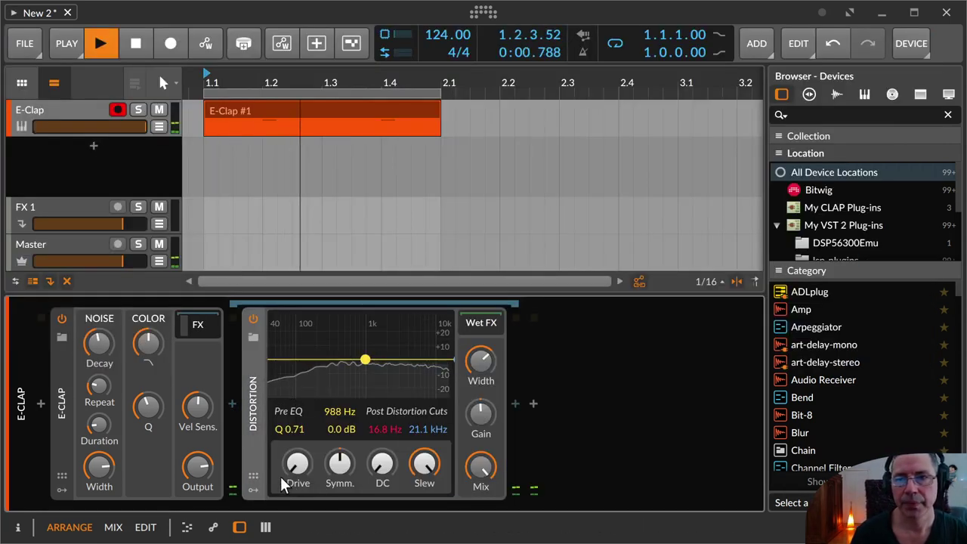
drag(149, 346, 148, 344)
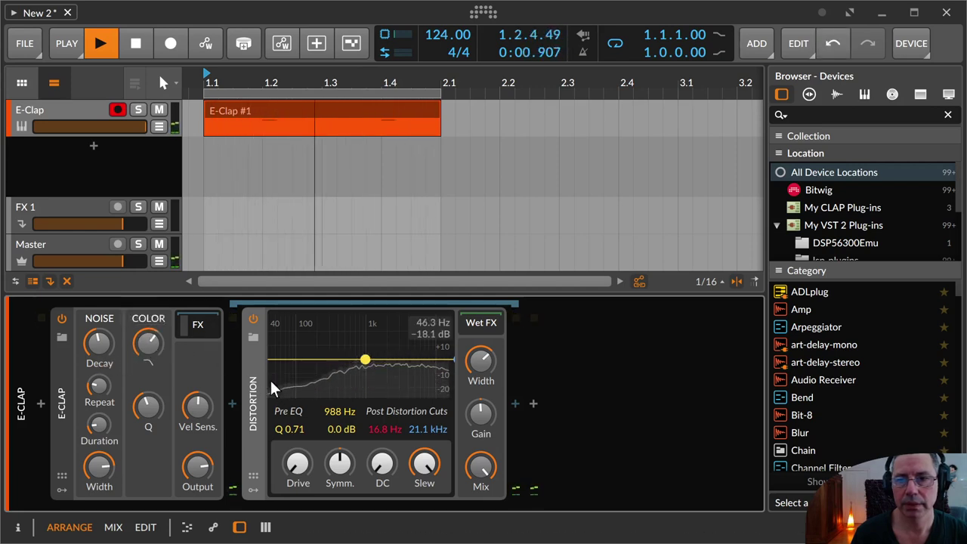
drag(253, 378, 531, 398)
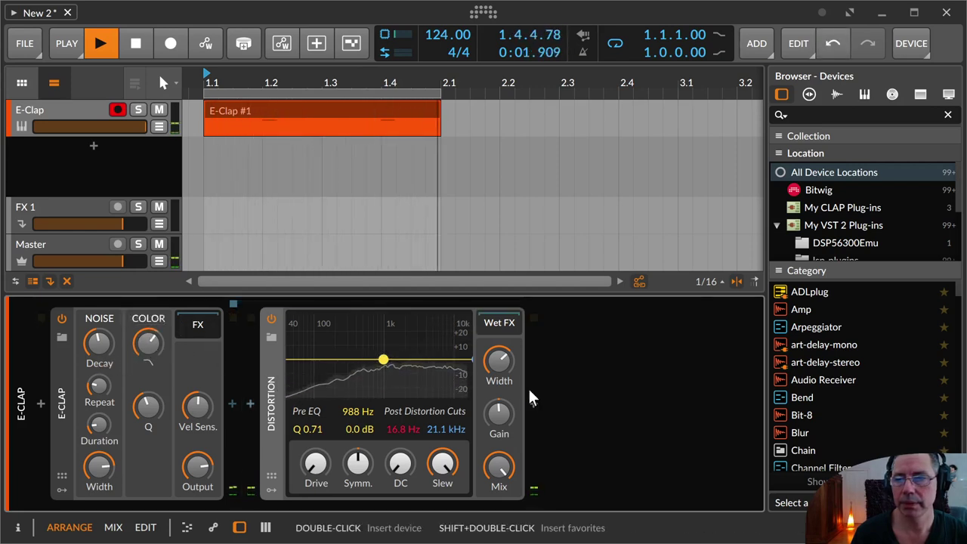
Step: Load the E-Clap Default preset and set Distortion drive to +7.9 dB and slew to +69.4 dB
right_click(55, 373)
click(99, 479)
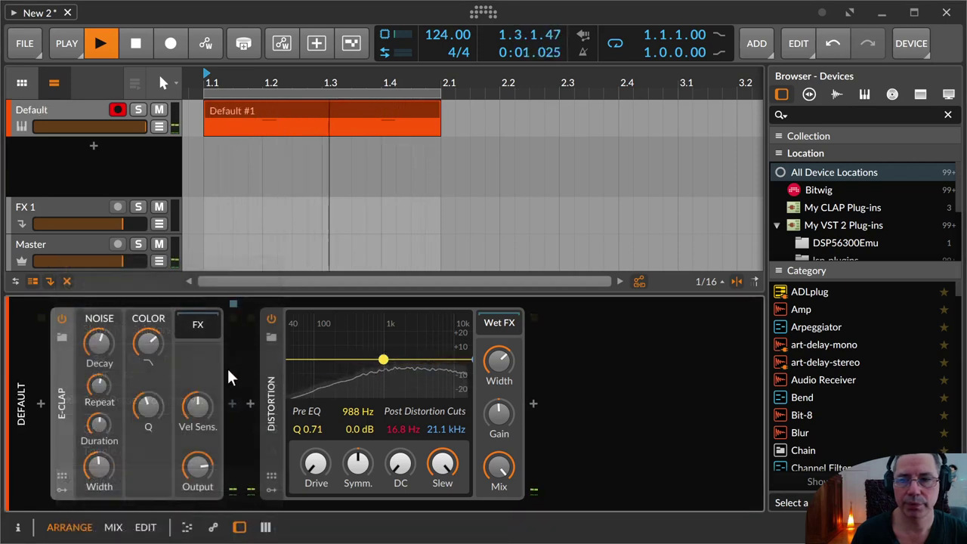
click(178, 331)
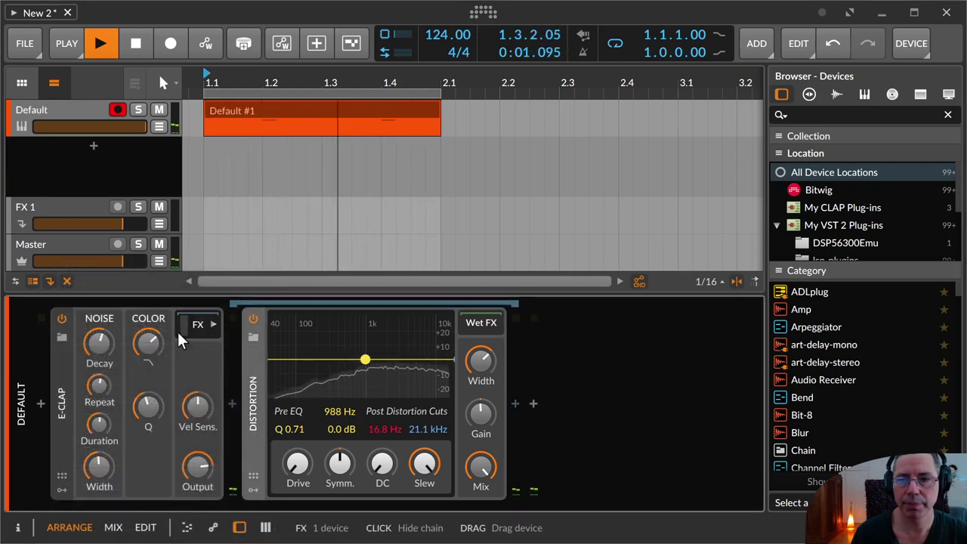
click(254, 316)
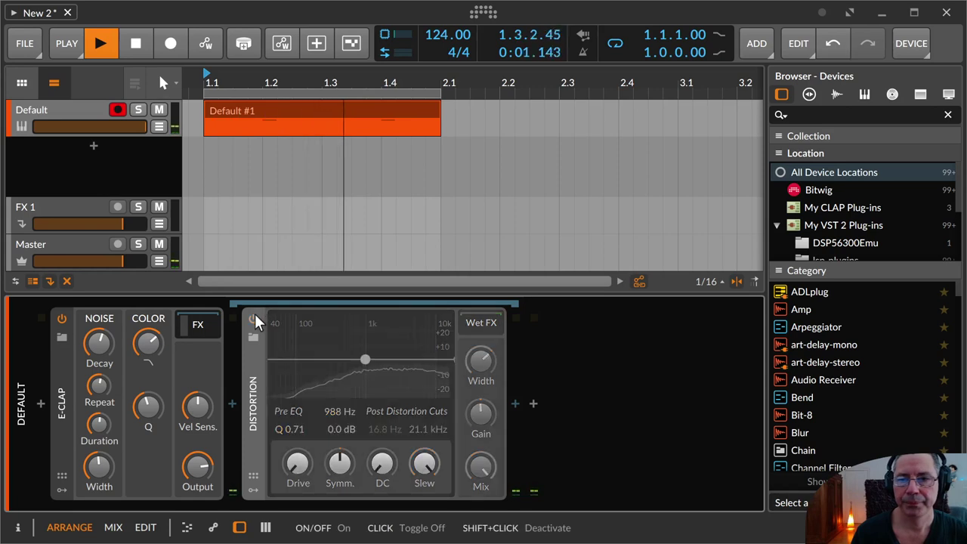
click(254, 316)
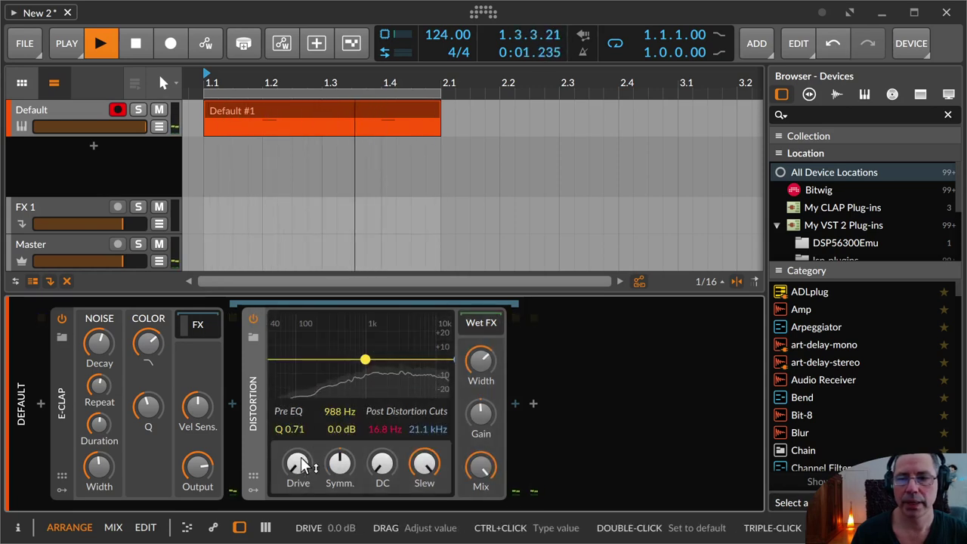
drag(300, 472, 301, 441)
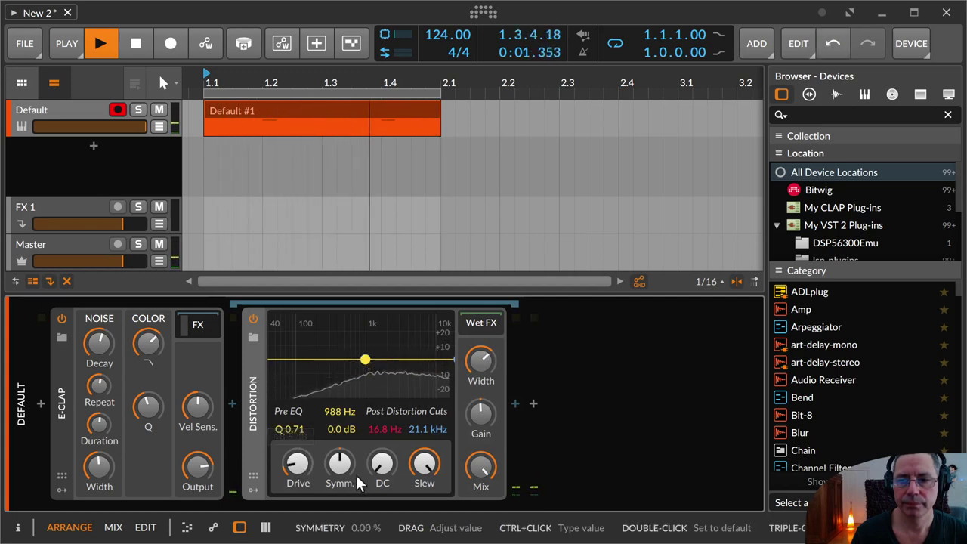
drag(424, 464, 424, 494)
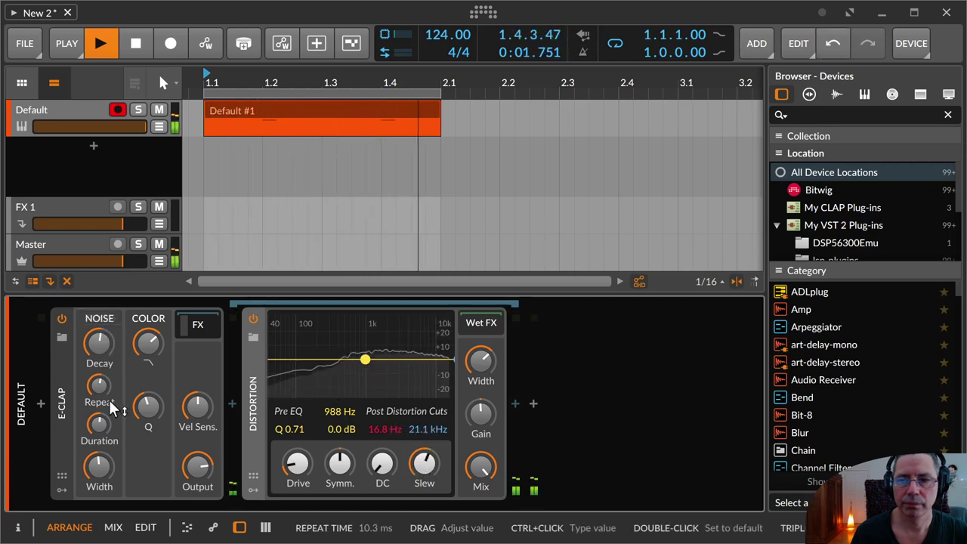
Step: Set clap repeat to 13.1 ms, duration 129 ms and decay 146 ms, then stop playback
drag(99, 386, 99, 377)
drag(105, 432, 106, 432)
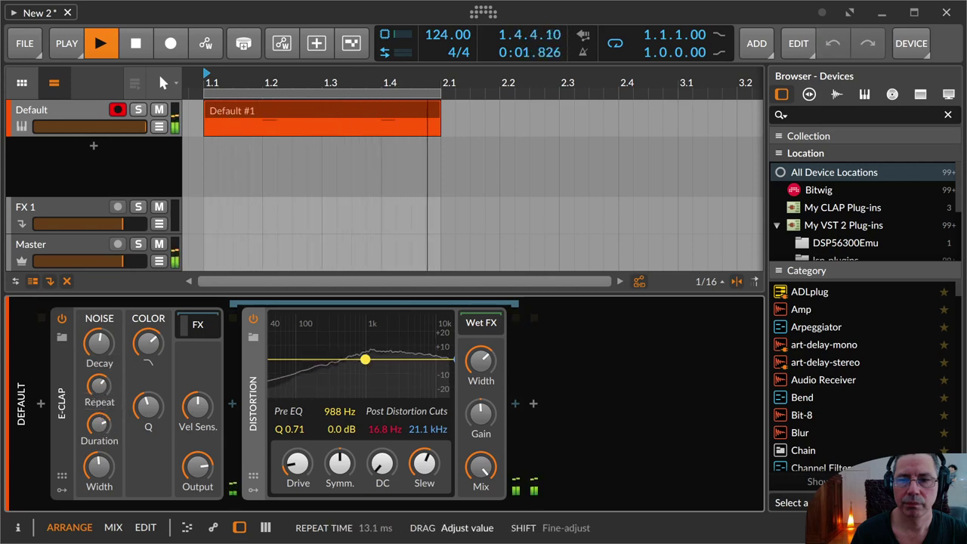
drag(99, 385, 99, 387)
drag(99, 344, 109, 344)
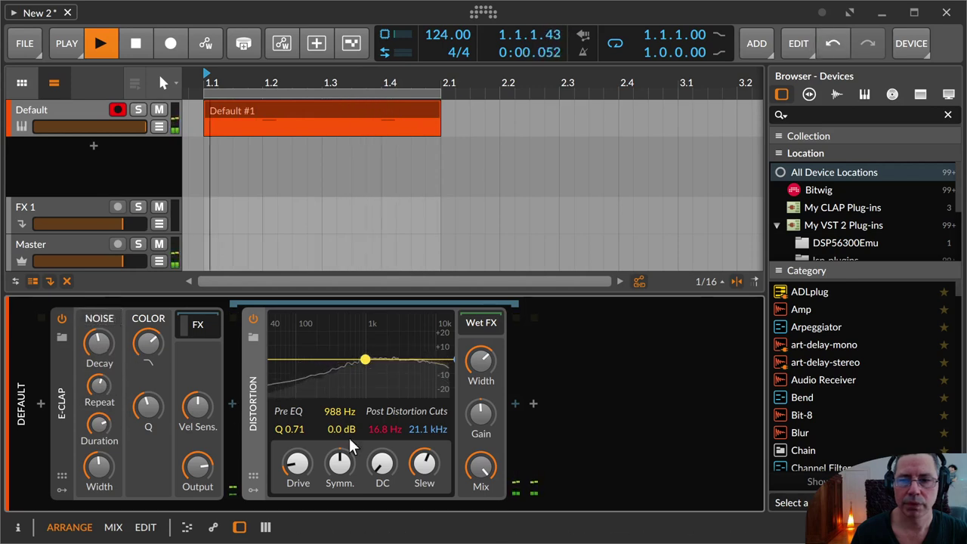
drag(298, 464, 298, 464)
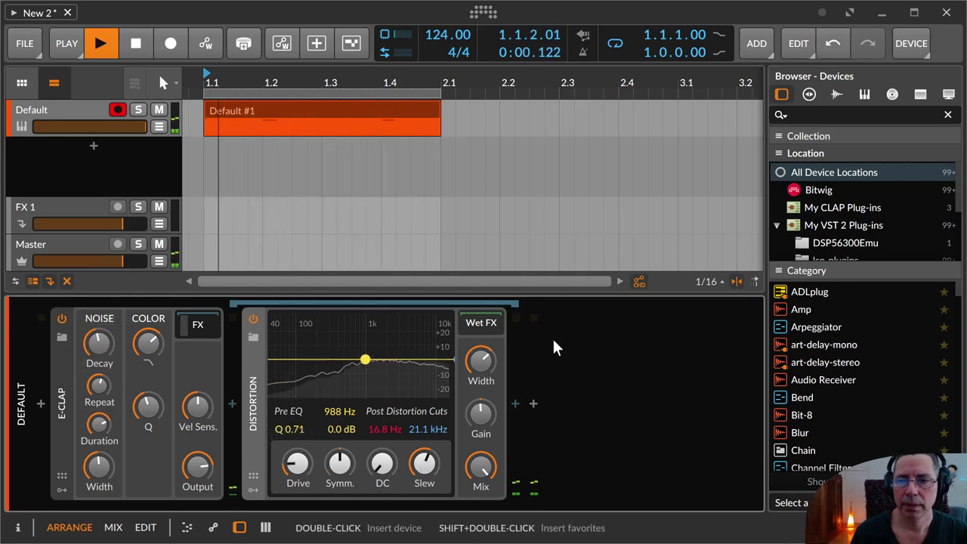
key(space)
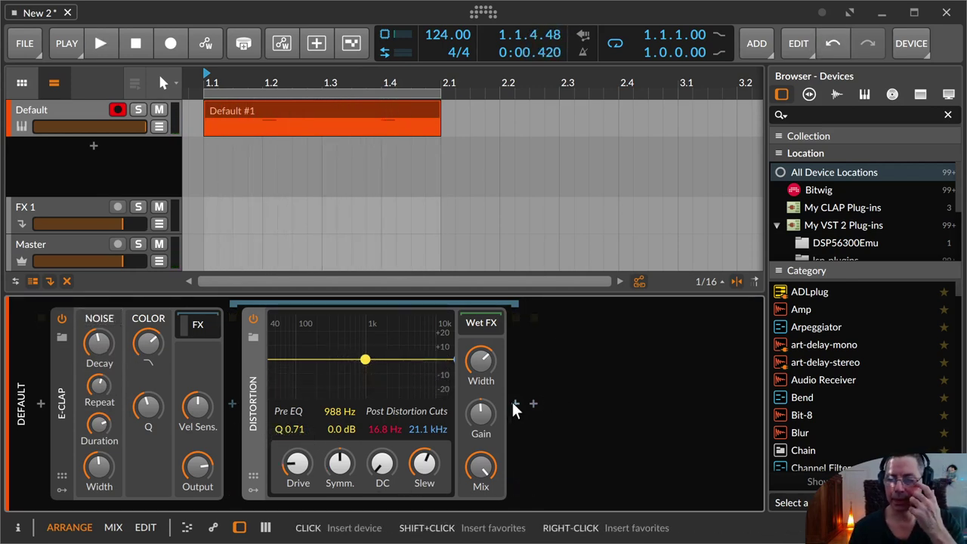
Step: Insert a Reverb after the Distortion from a 'reverb' search and restart the loop
click(514, 404)
text(reverb)
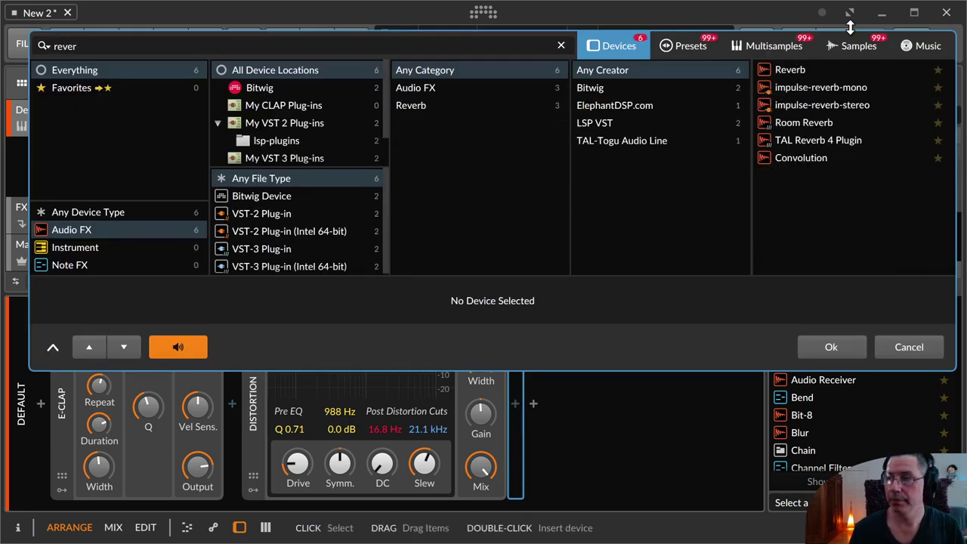
click(805, 69)
double_click(806, 68)
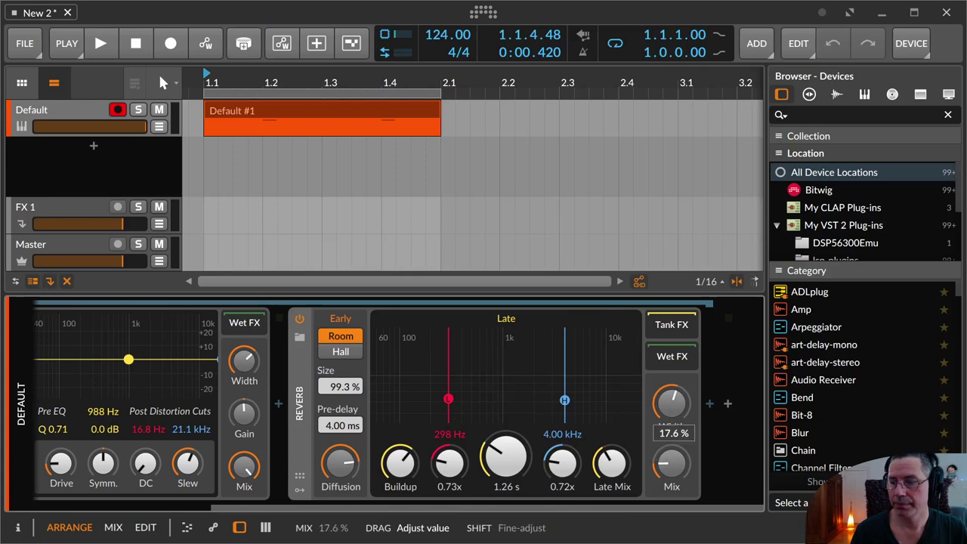
key(space)
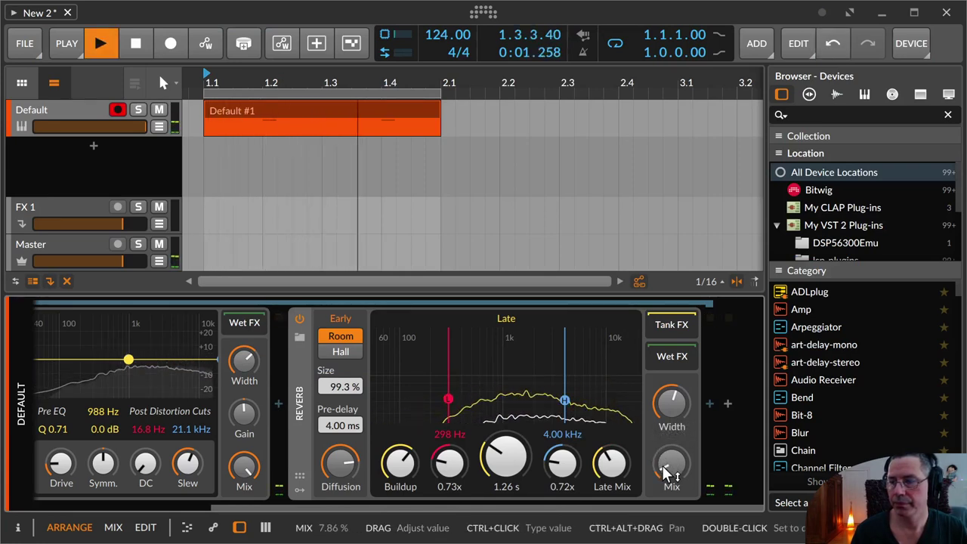
scroll(587, 501, left, 5)
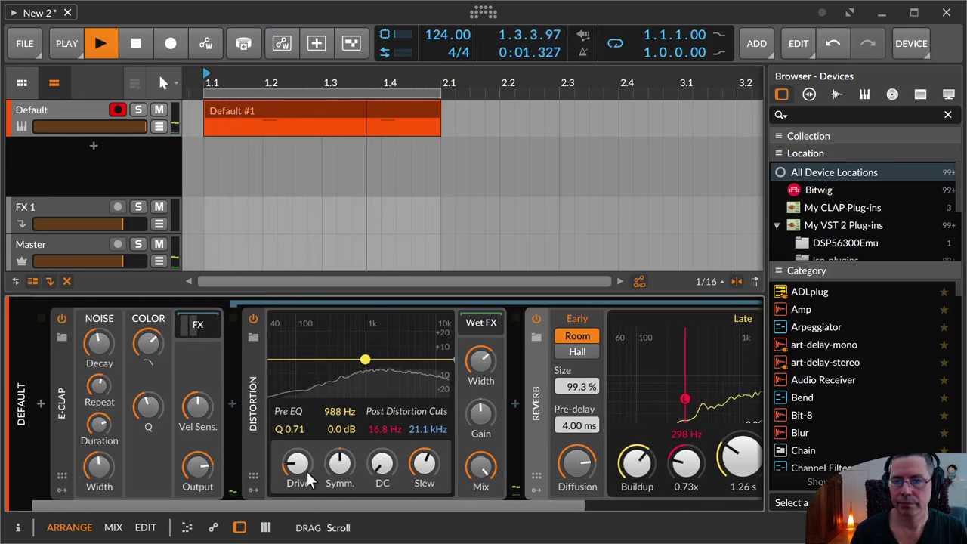
Step: Shorten the clap decay to about 88 ms, adjust velocity sensitivity and shorten repeat duration
drag(106, 344, 106, 365)
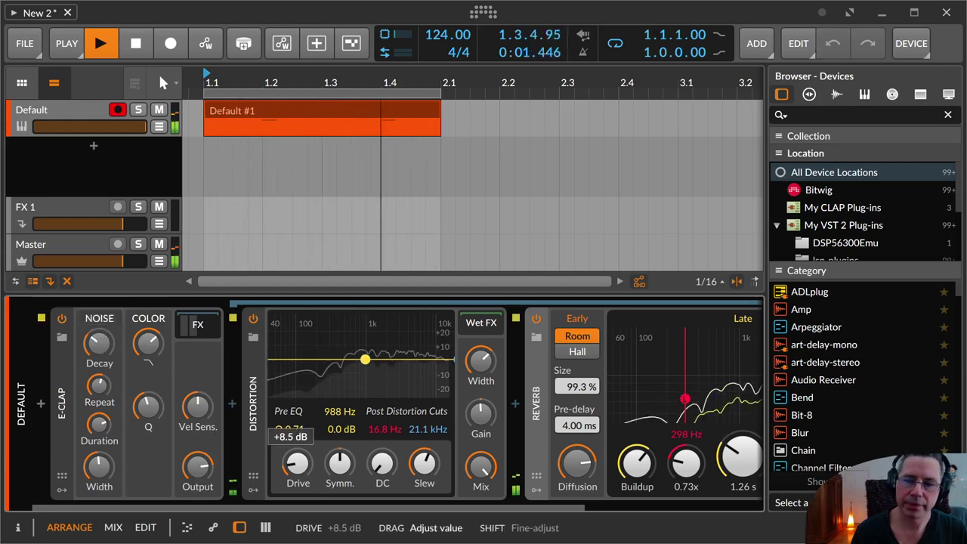
key(space)
key(space)
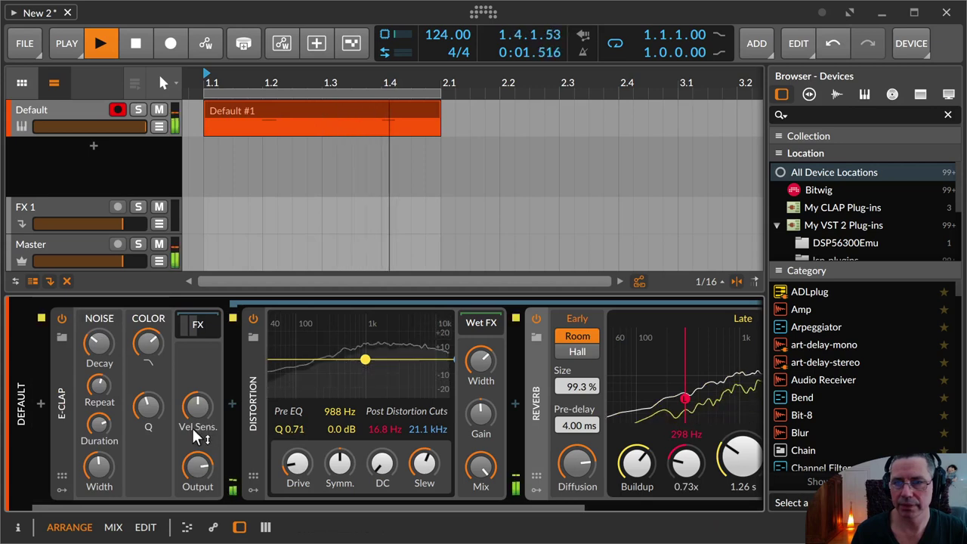
drag(203, 469, 203, 487)
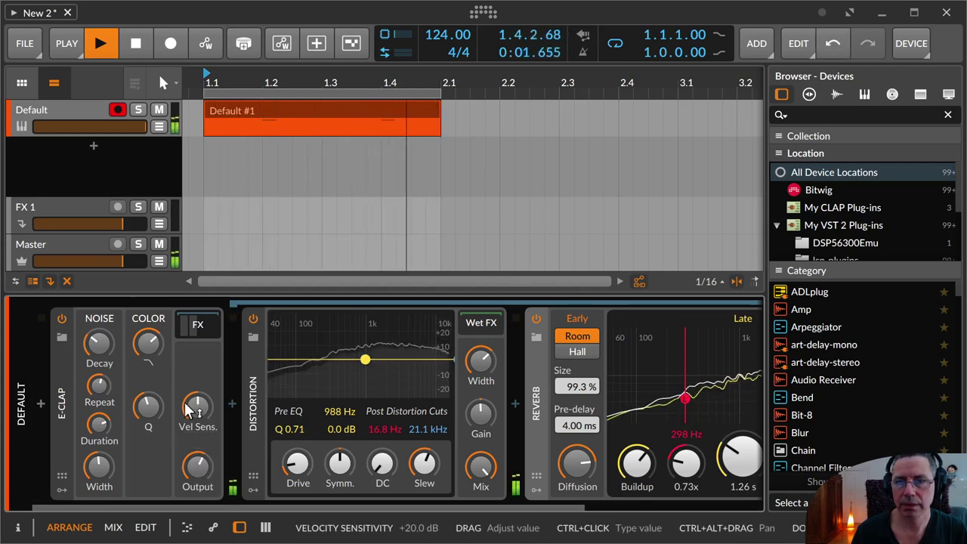
drag(99, 358, 99, 391)
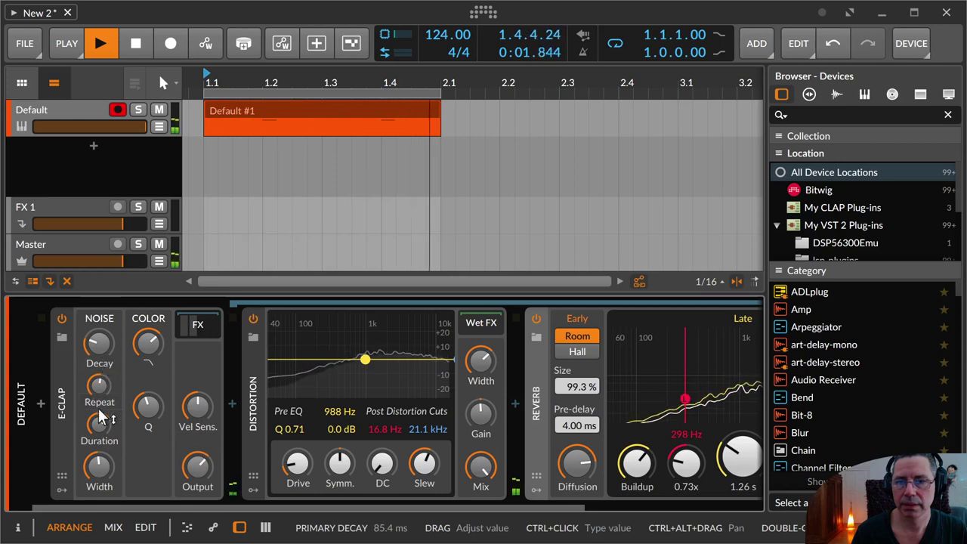
drag(99, 435, 100, 449)
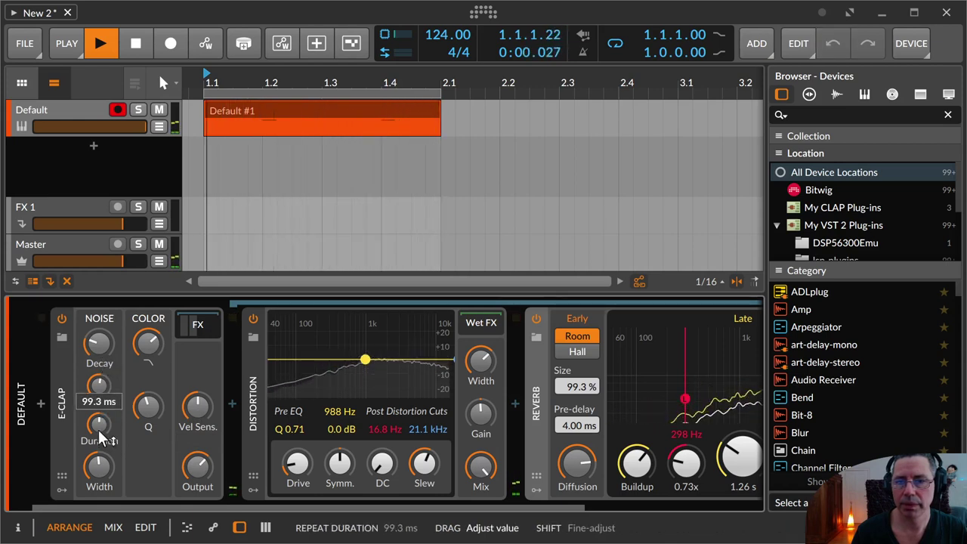
Step: Raise filter resonance and lower the colour cutoff to 328 Hz, then stop playback
drag(148, 408, 143, 391)
drag(149, 342, 142, 352)
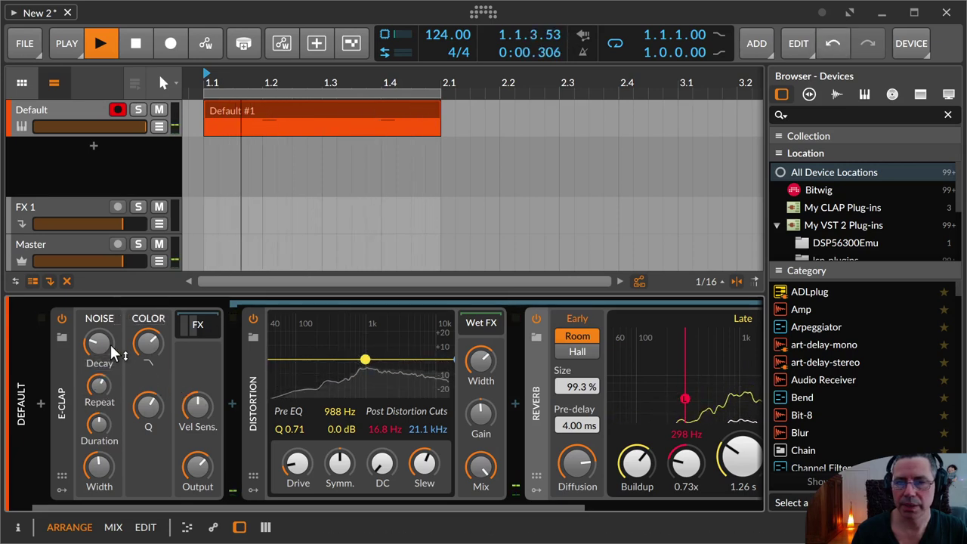
key(space)
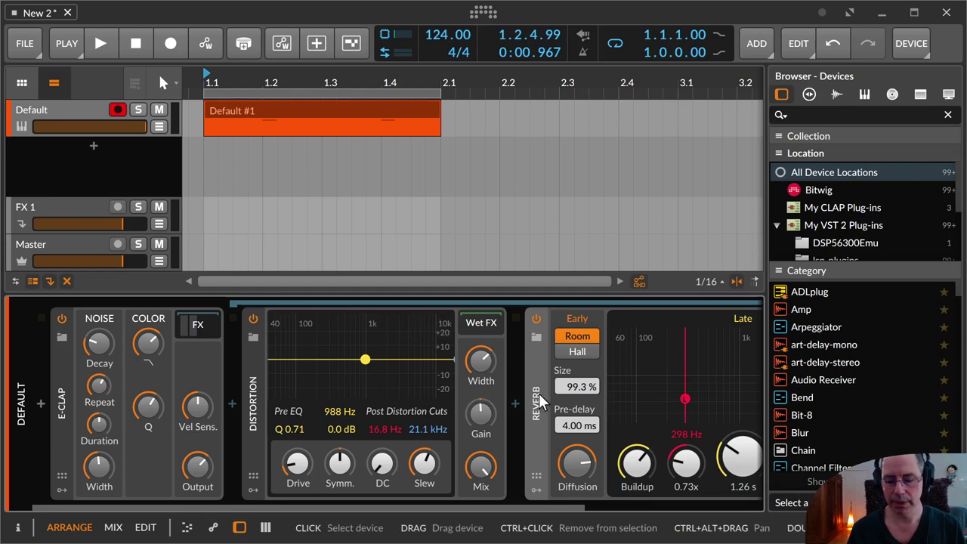
Step: Delete the Reverb device and lower the Default track volume to about -2.7 dB
key(Delete)
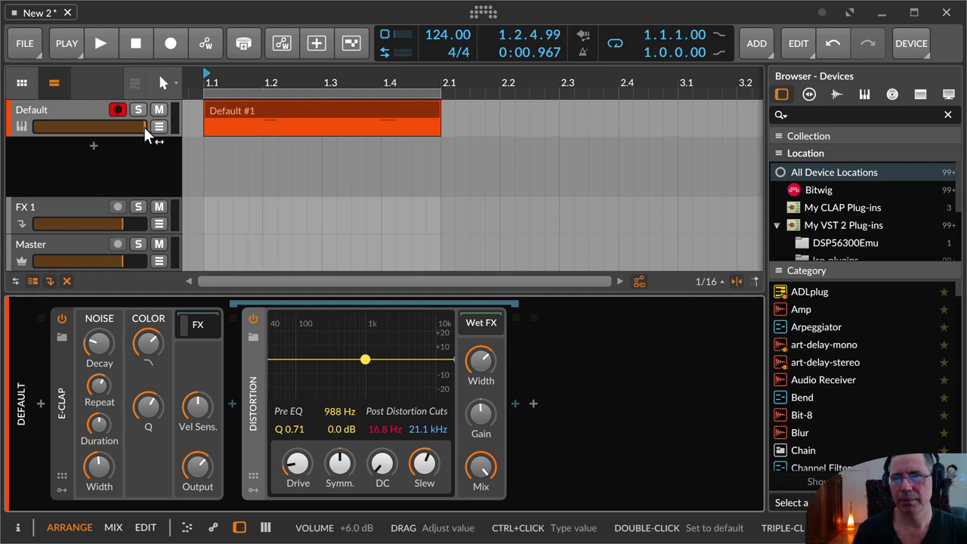
drag(144, 127, 111, 125)
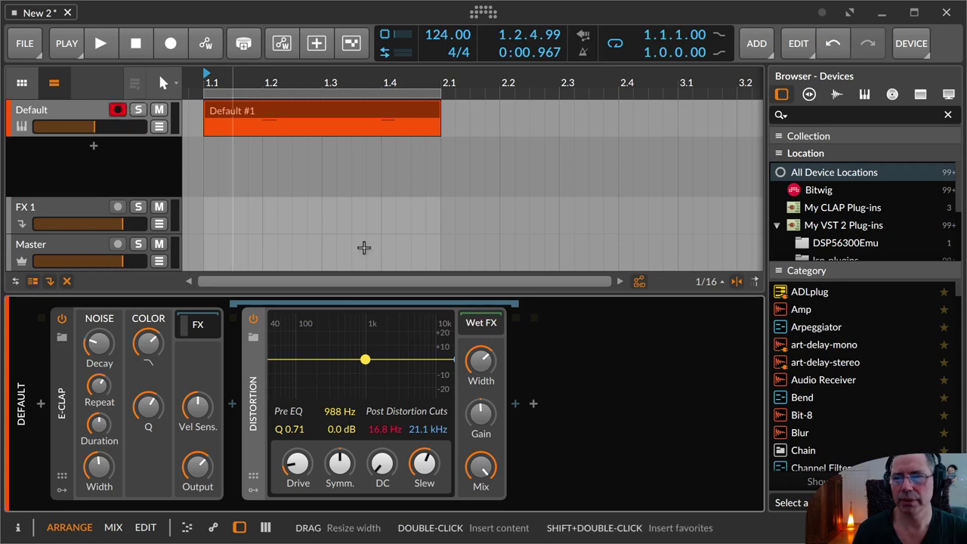
Step: Insert a Peak Limiter after the Distortion, searching 'peak' in the device browser
click(535, 403)
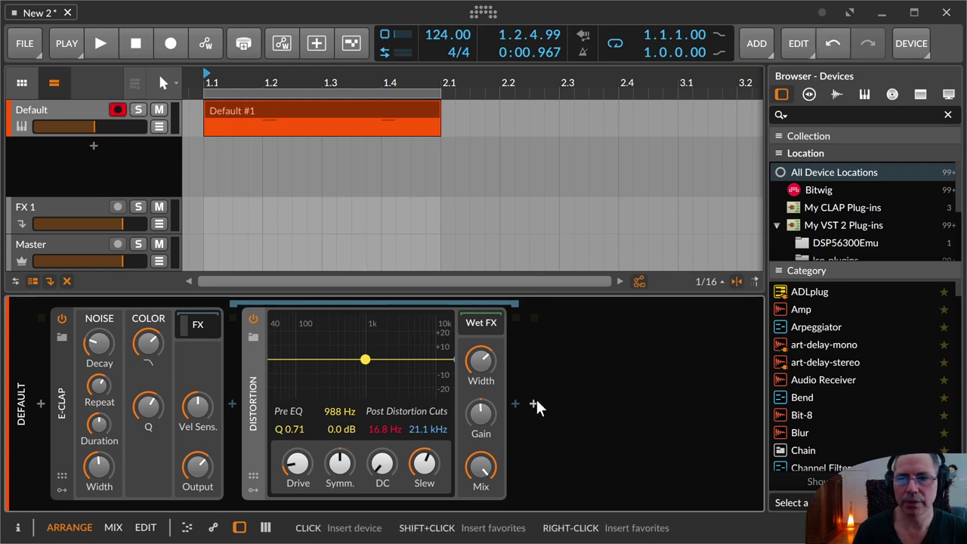
text(peak)
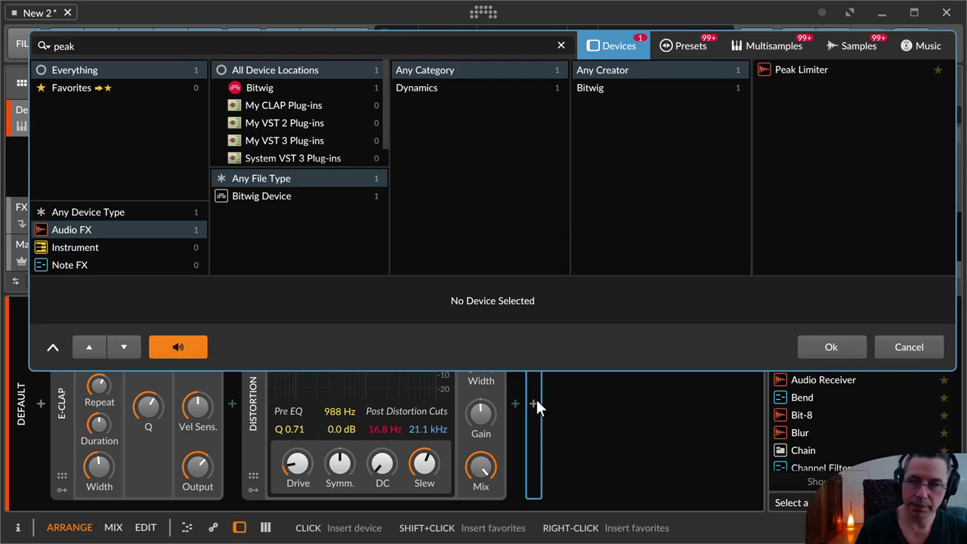
key(Return)
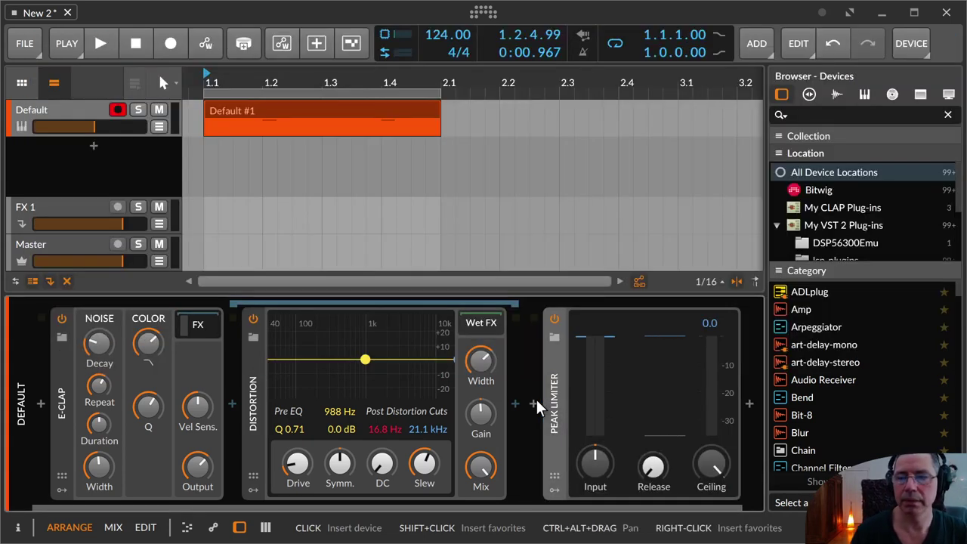